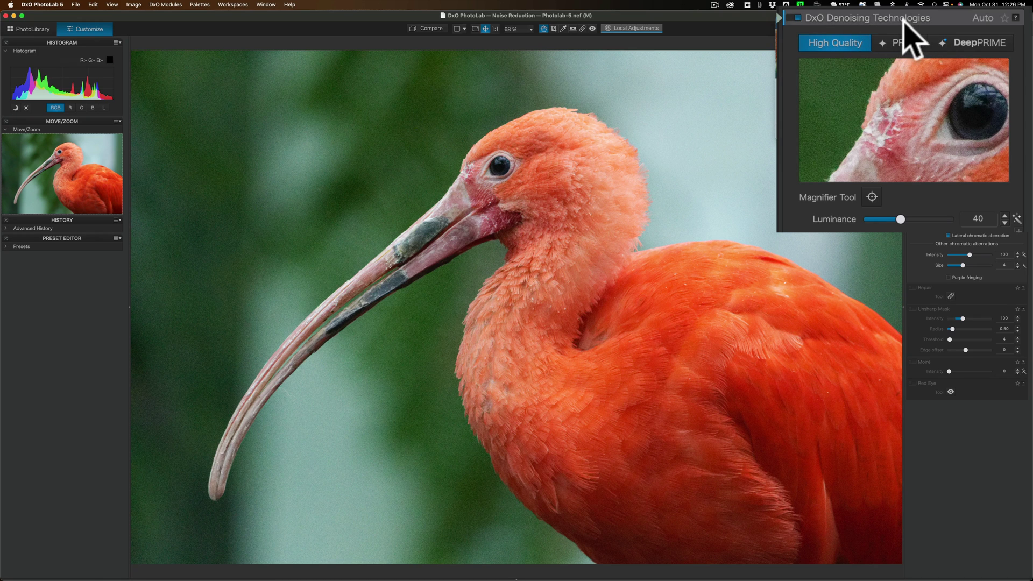
# Step: Switch PhotoLab 5 denoising to DeepPRIME and raise Luminance from 40 to 100
pyautogui.click(974, 42)
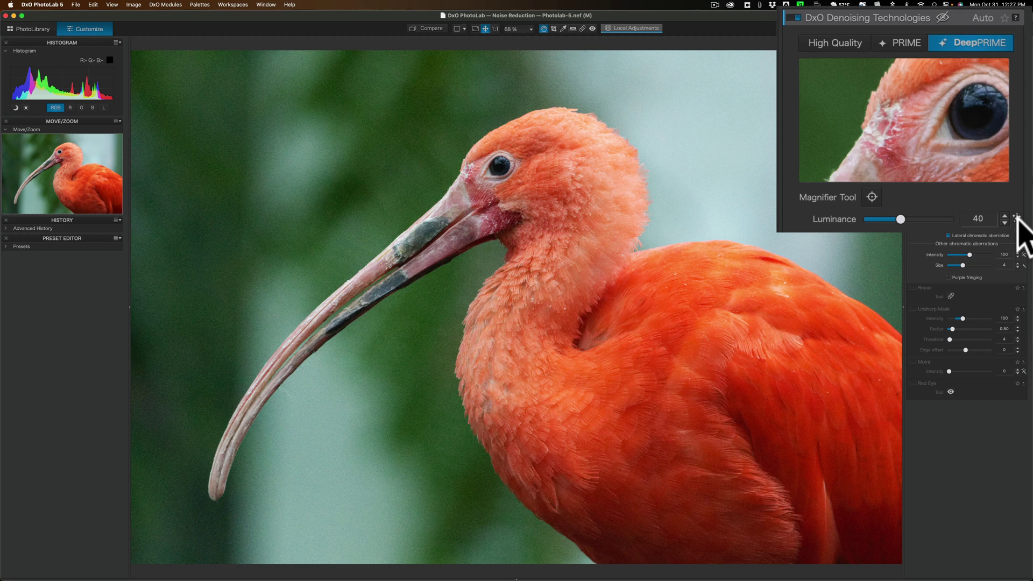
pyautogui.click(1018, 218)
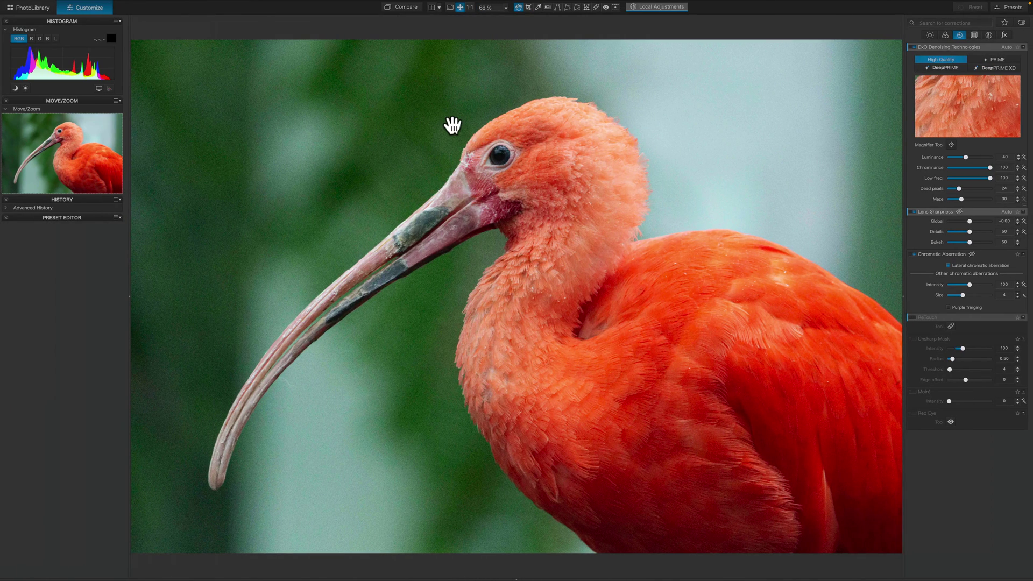
# Step: Bring up PhotoLab 6 with the ibis raw on High Quality denoising at Luminance 40
pyautogui.moveTo(129, 5)
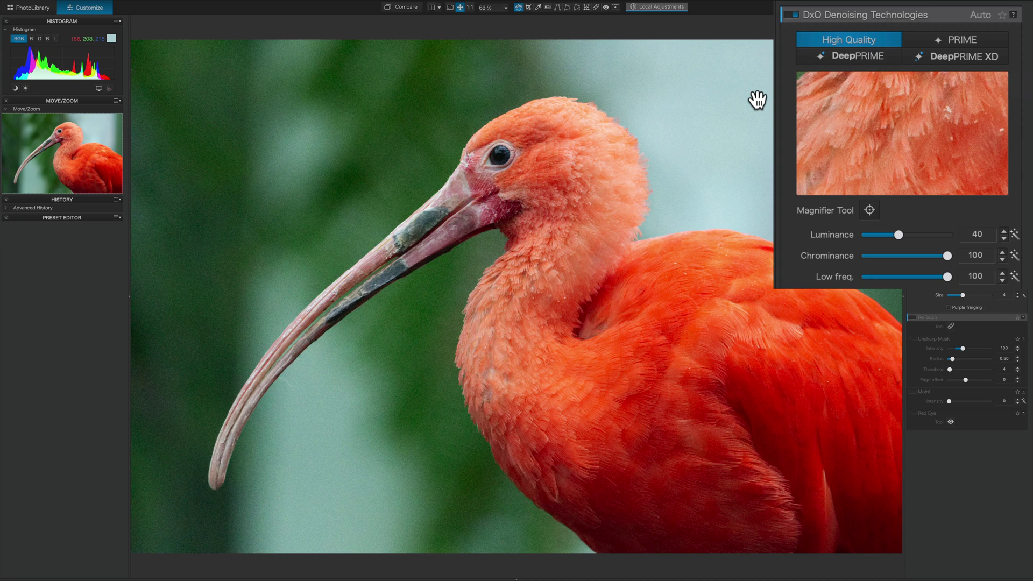
# Step: Switch to DeepPRIME XD with Luminance 100 and Dead pixels reset to 0
pyautogui.click(948, 55)
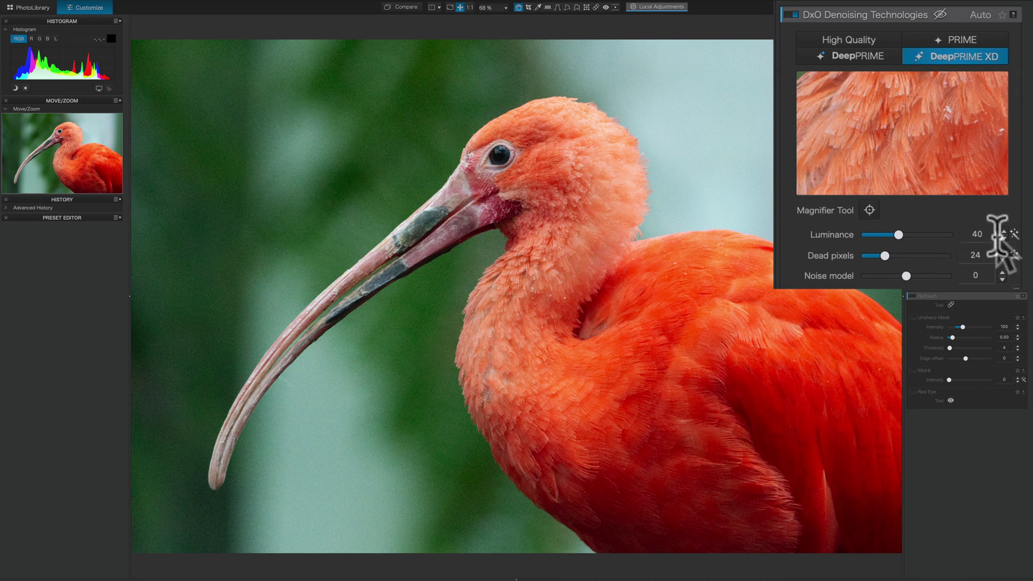
pyautogui.click(1014, 234)
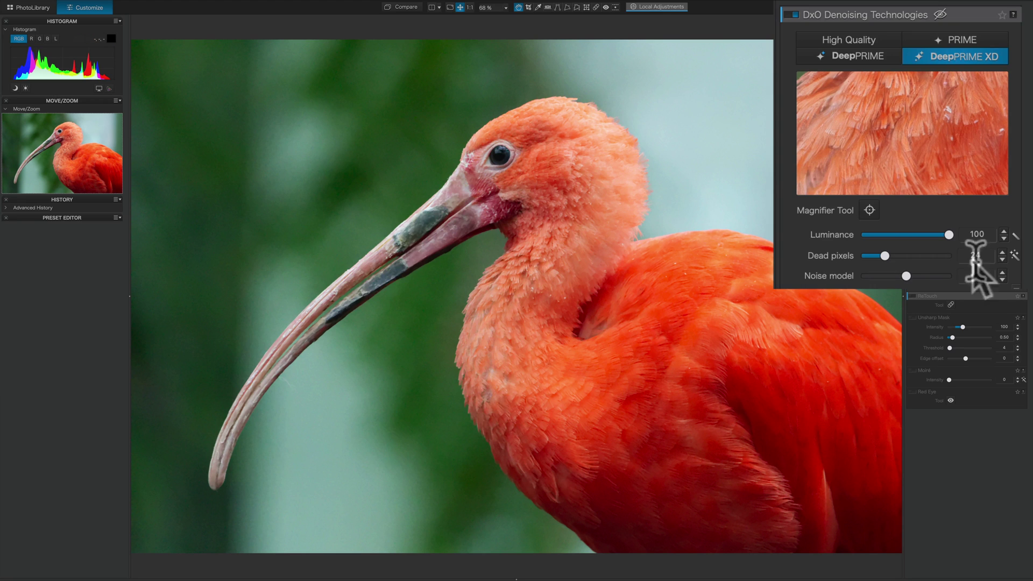
pyautogui.click(1014, 254)
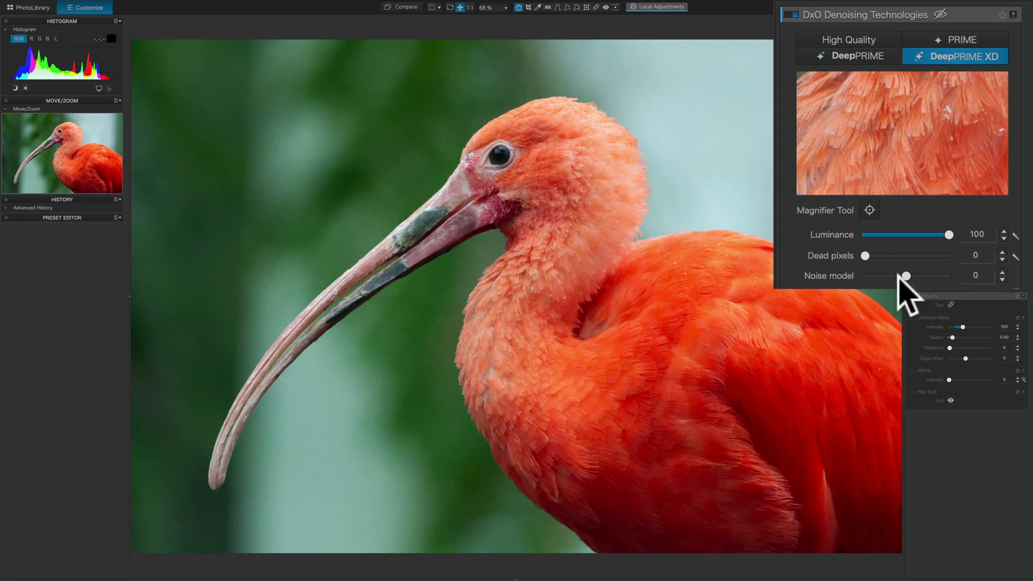
pyautogui.moveTo(904, 275); pyautogui.dragTo(774, 273)
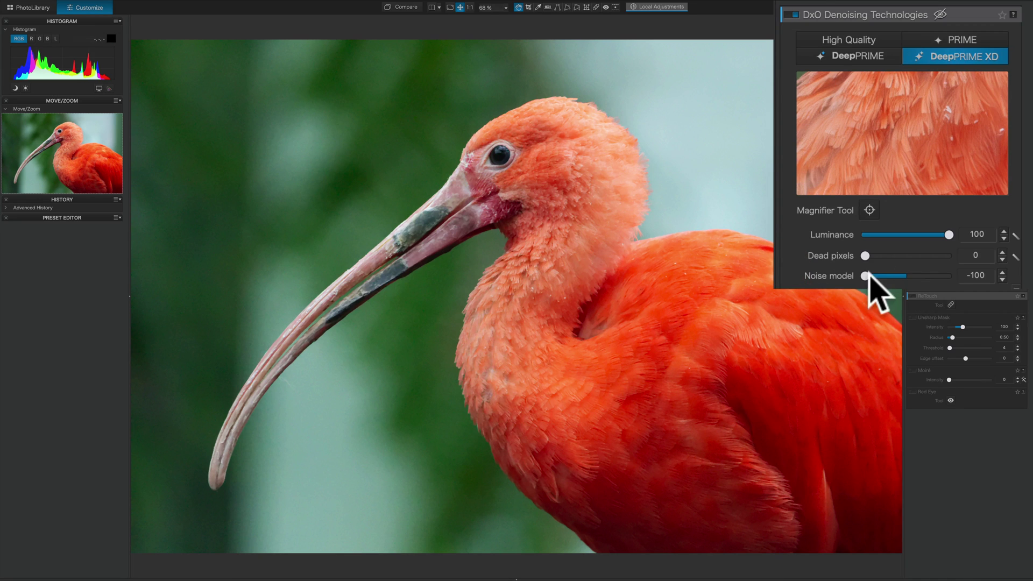
pyautogui.moveTo(866, 276); pyautogui.dragTo(1024, 277)
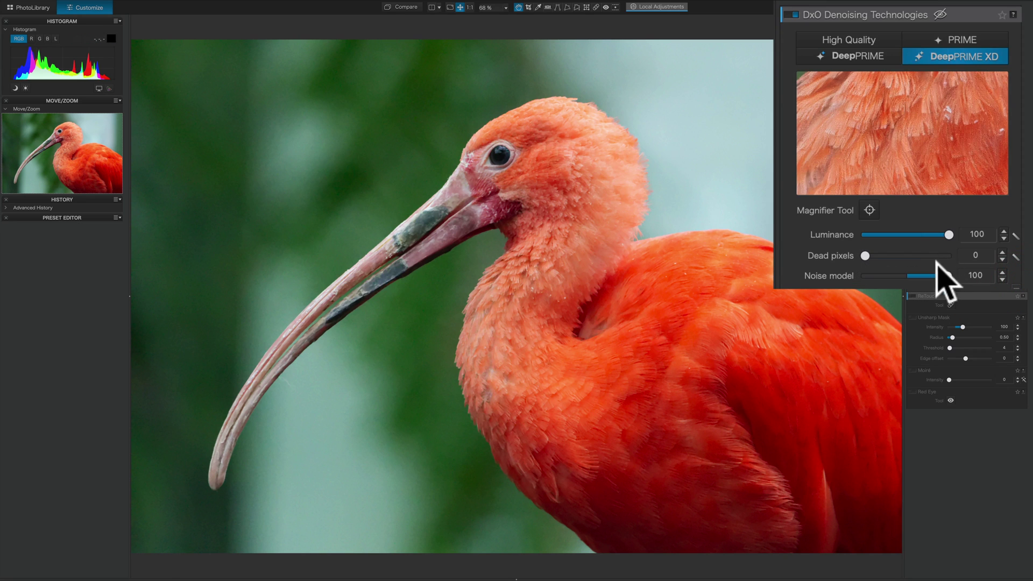
pyautogui.moveTo(947, 277); pyautogui.dragTo(791, 285)
pyautogui.doubleClick(865, 276)
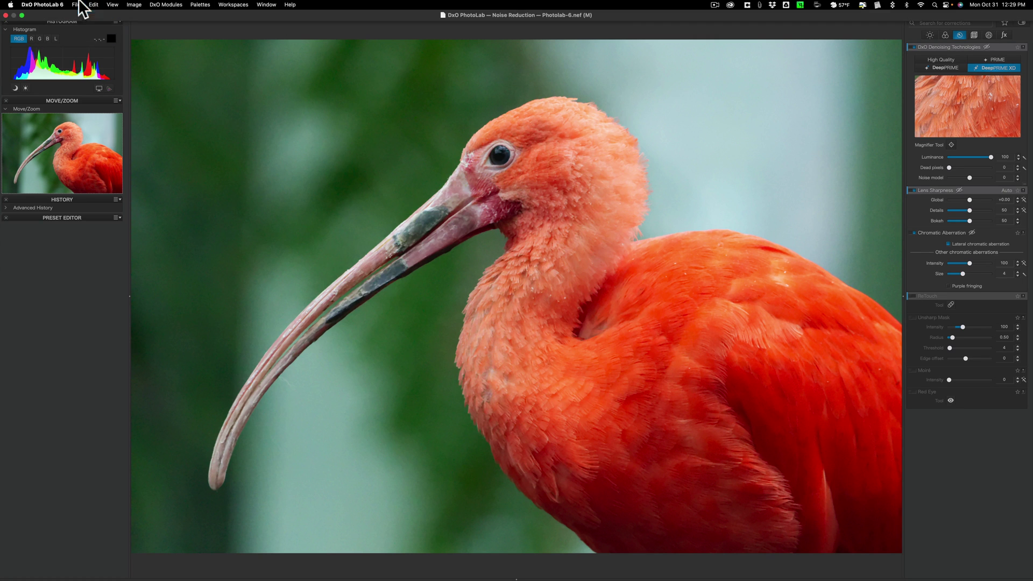
# Step: Export the DeepPRIME XD ibis to Disk as a full-size 8-bit TIFF on the Desktop
pyautogui.click(129, 7)
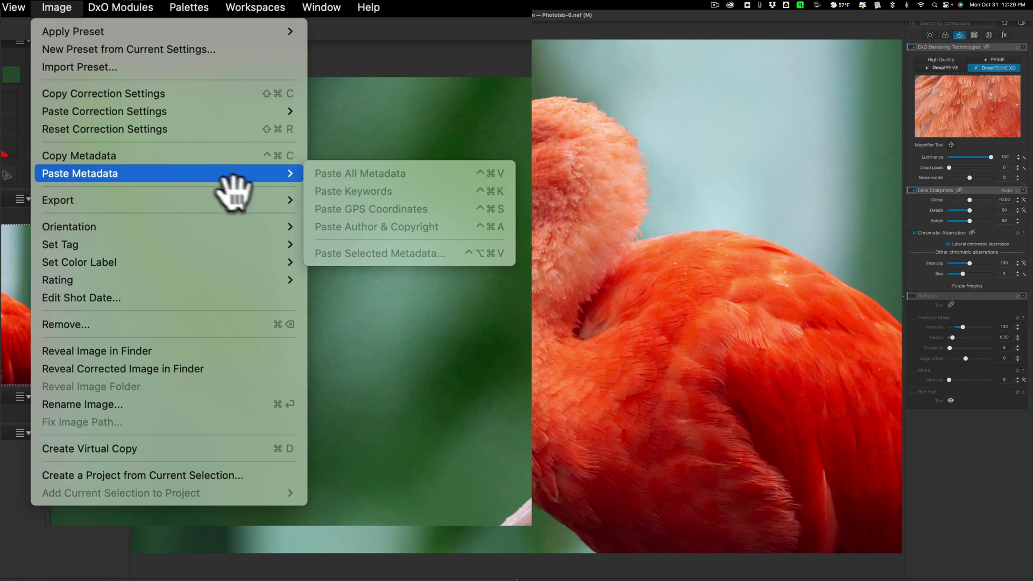
pyautogui.moveTo(259, 195)
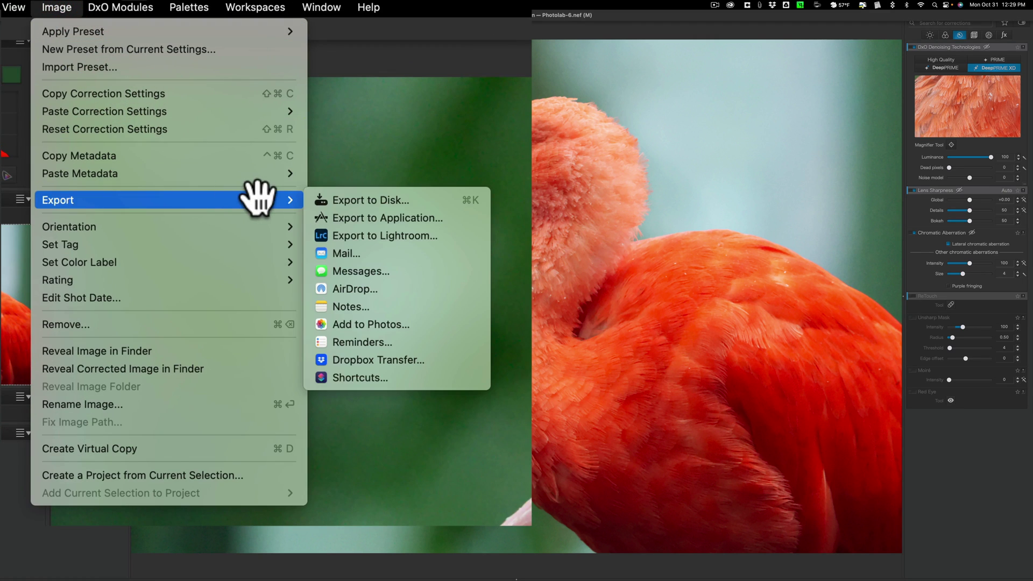
pyautogui.click(383, 200)
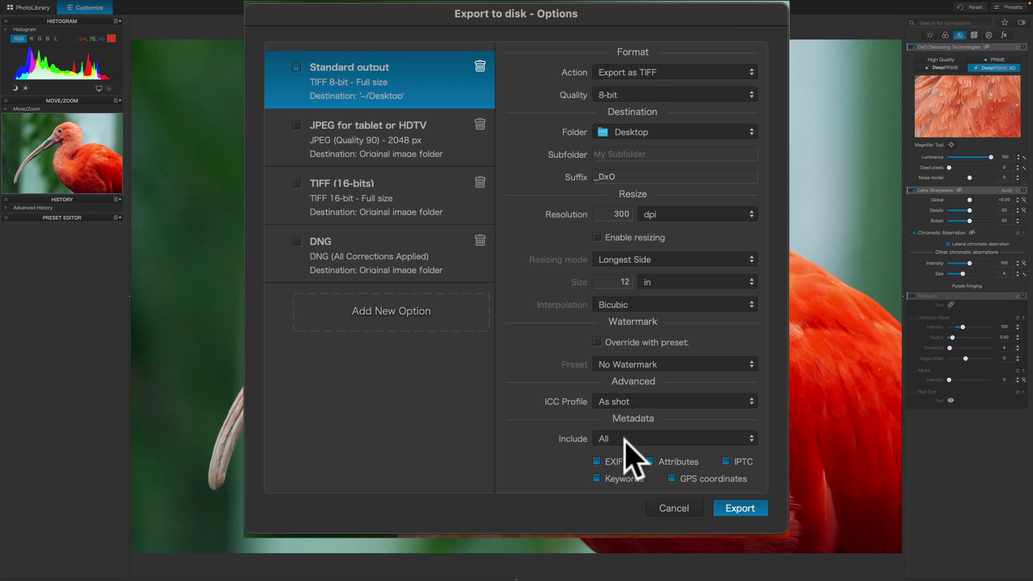
pyautogui.click(741, 509)
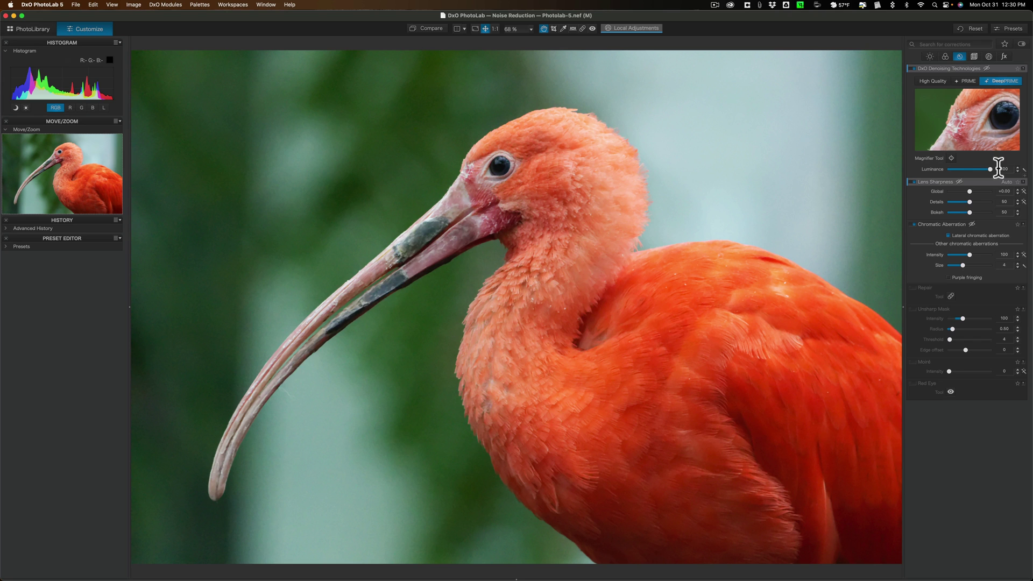
# Step: Export the PhotoLab 5 DeepPRIME ibis to Disk as an 8-bit TIFF on the Desktop
pyautogui.click(133, 5)
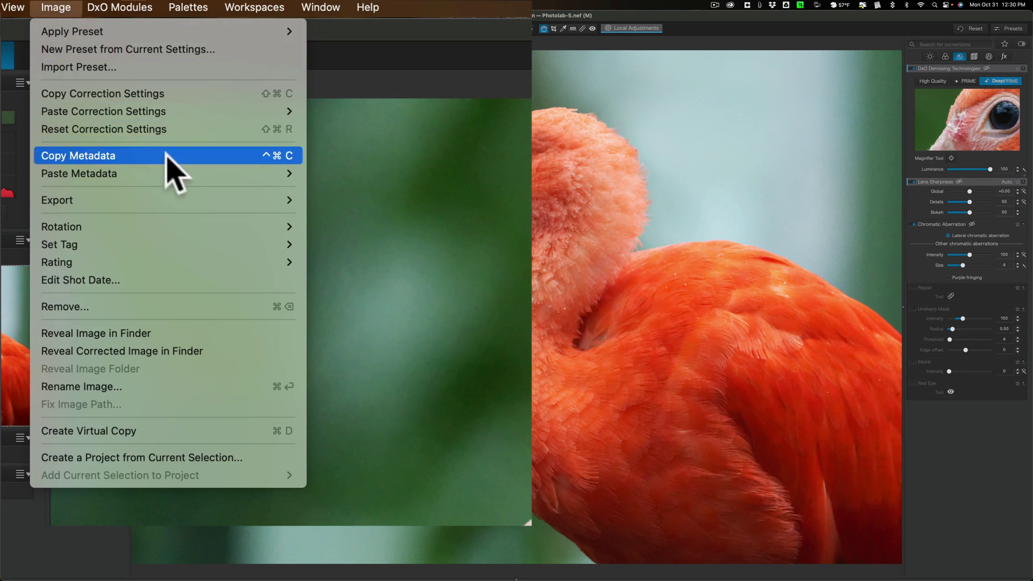
pyautogui.moveTo(210, 200)
pyautogui.click(371, 199)
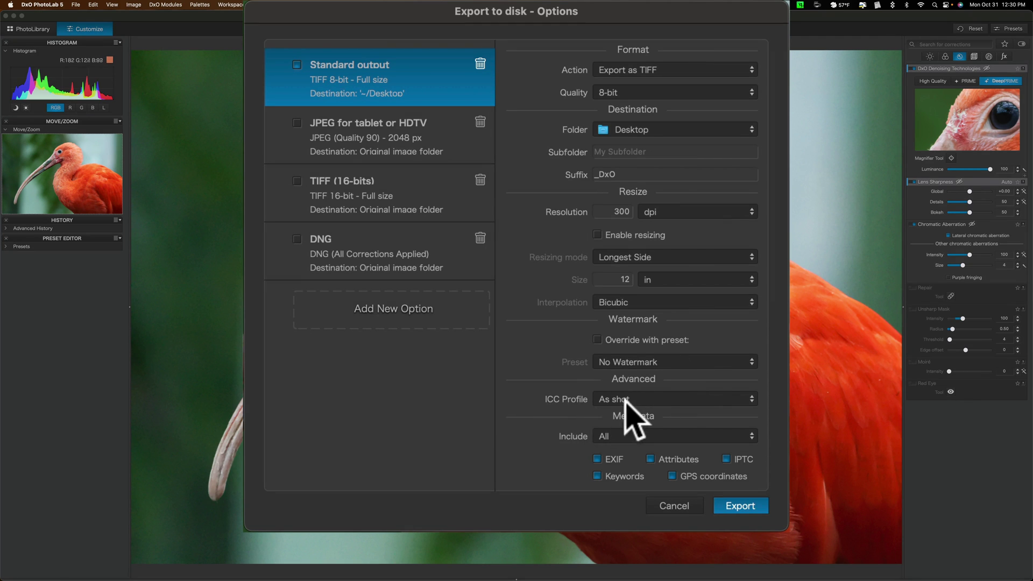
pyautogui.click(742, 507)
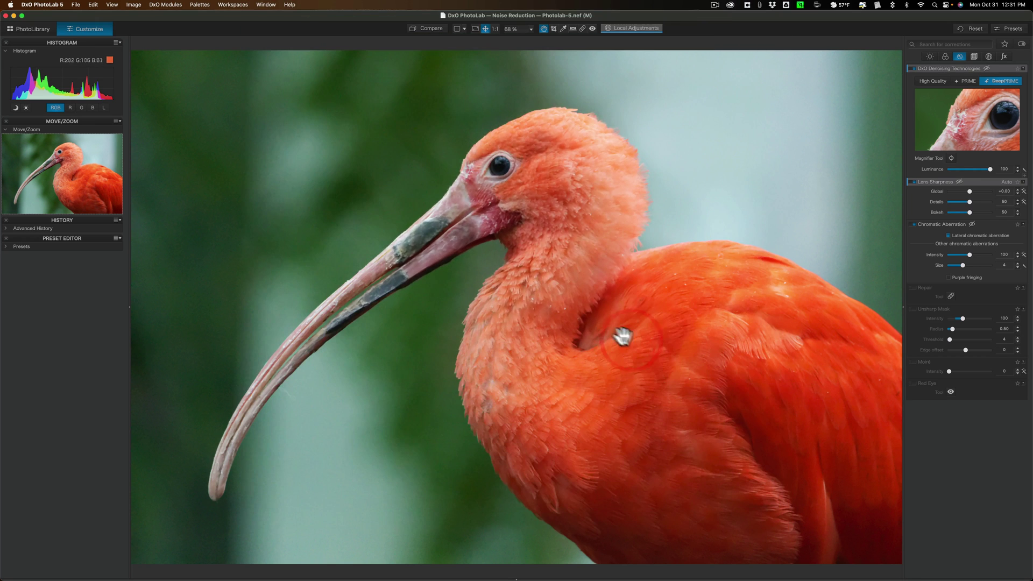
# Step: Minimize PhotoLab and check Photolab-6_DxO.tif and Photolab-5_DxO.tif on the Desktop
pyautogui.click(14, 16)
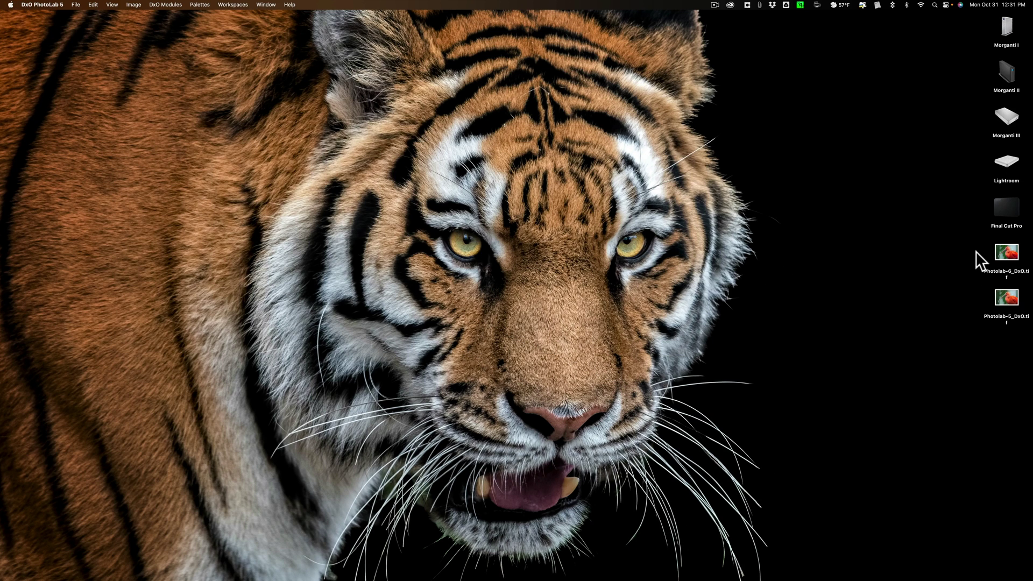
pyautogui.click(993, 269)
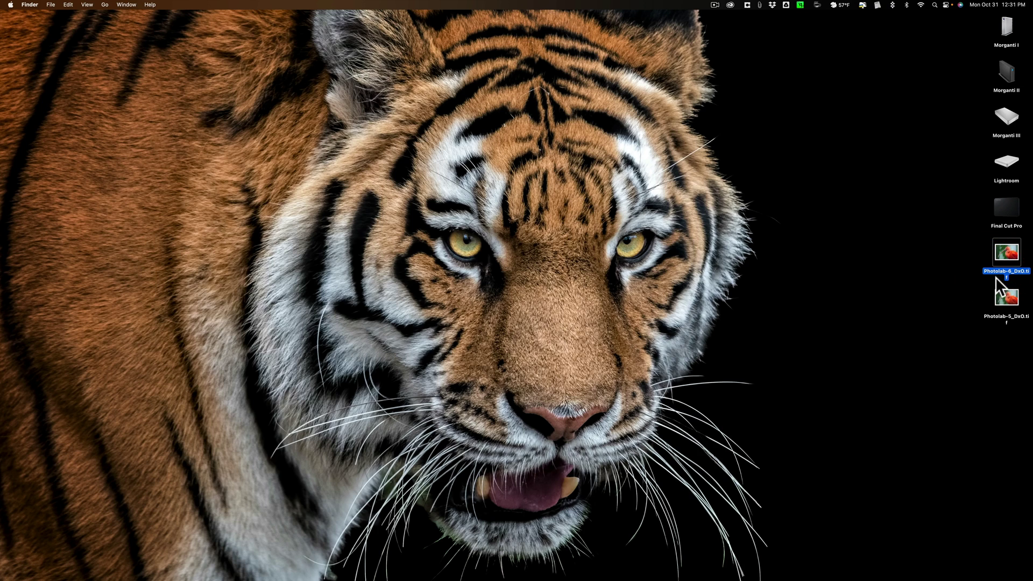
pyautogui.click(1003, 301)
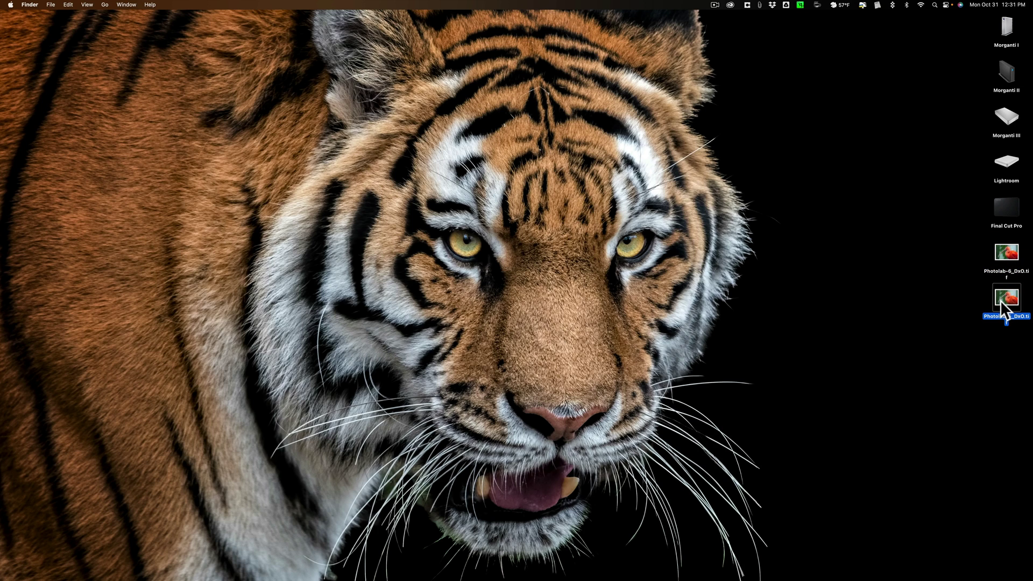
pyautogui.click(951, 261)
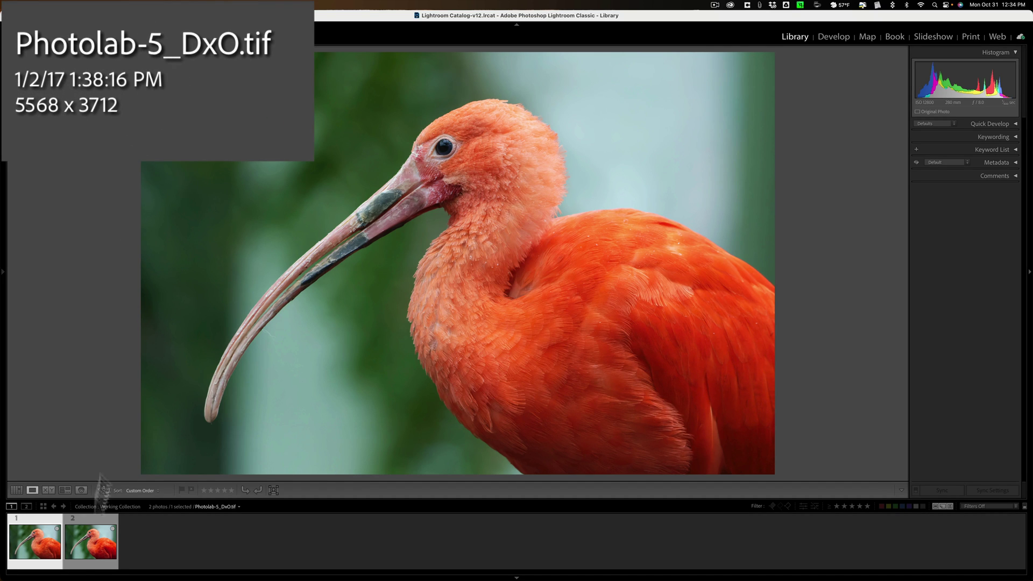
# Step: Flip between Photolab-6_DxO.tif and Photolab-5_DxO.tif in Loupe view to compare them
pyautogui.click(86, 547)
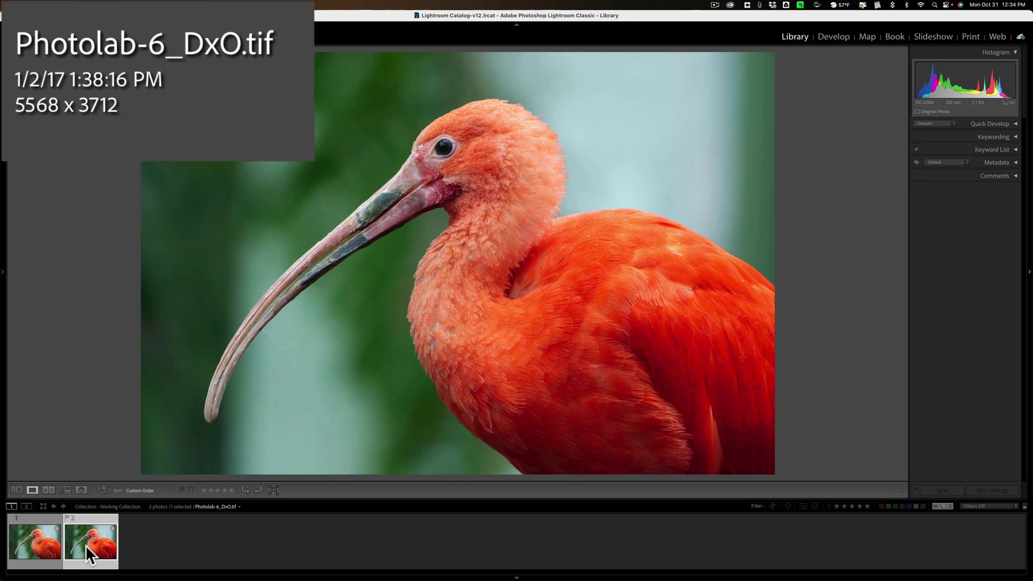
pyautogui.click(40, 546)
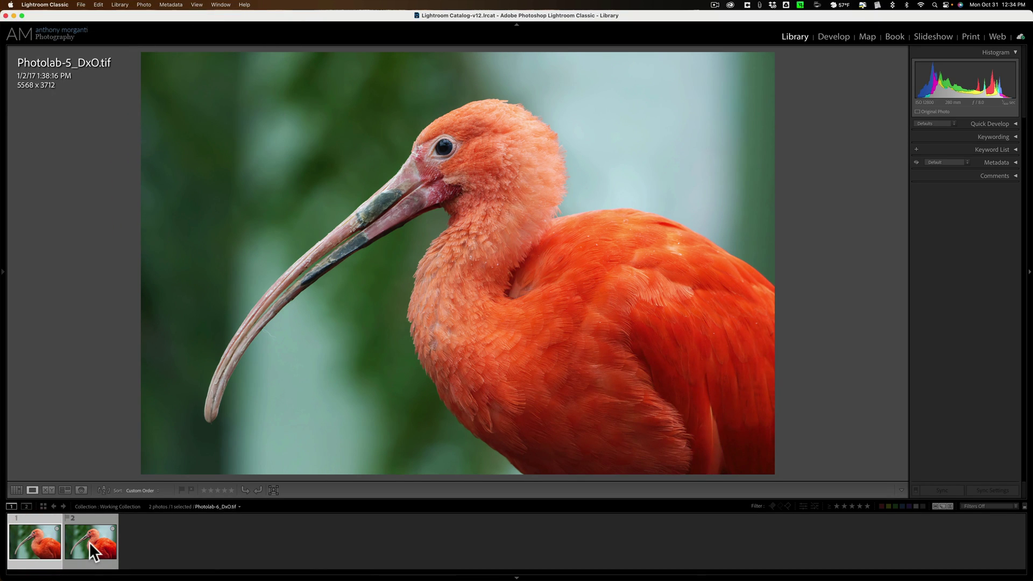
pyautogui.click(89, 542)
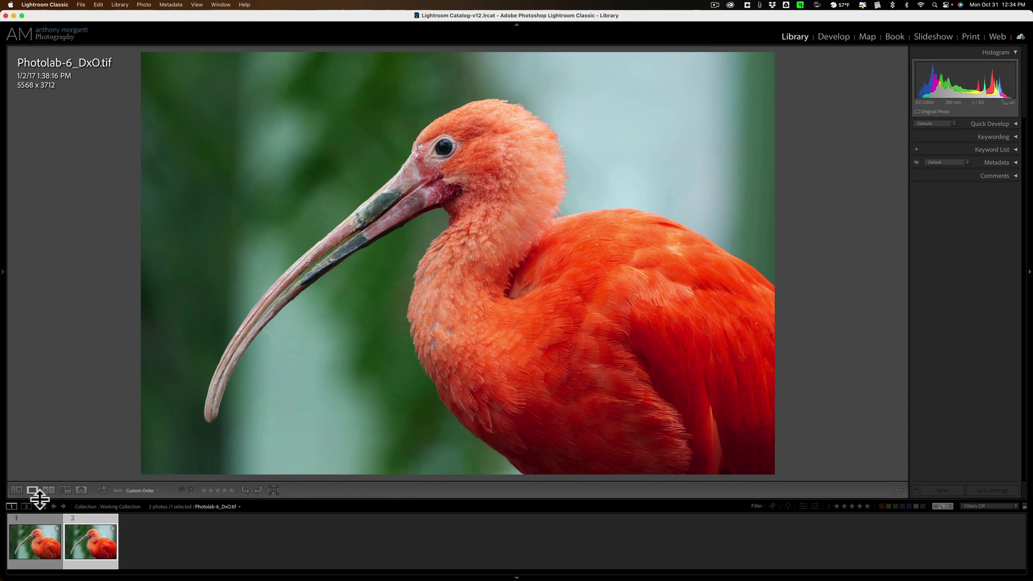
pyautogui.click(39, 549)
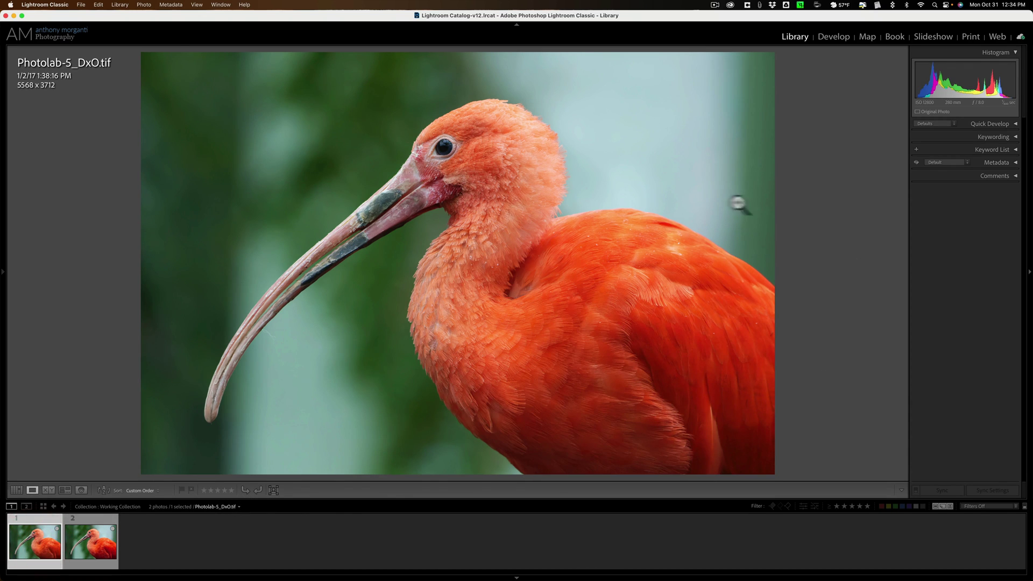
pyautogui.click(100, 549)
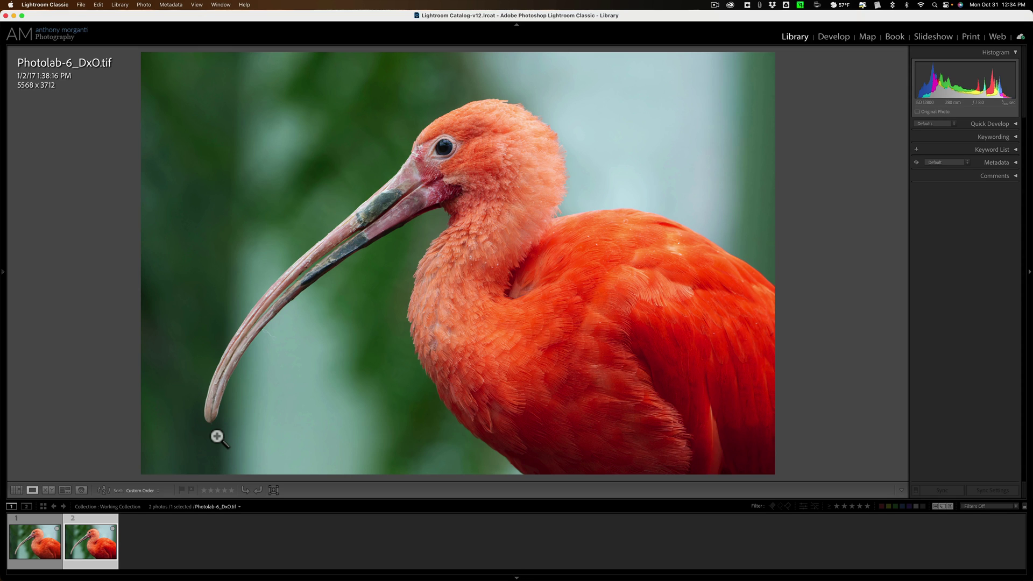
# Step: Flip once more between the PhotoLab 5 and 6 versions, then select both thumbnails
pyautogui.click(31, 548)
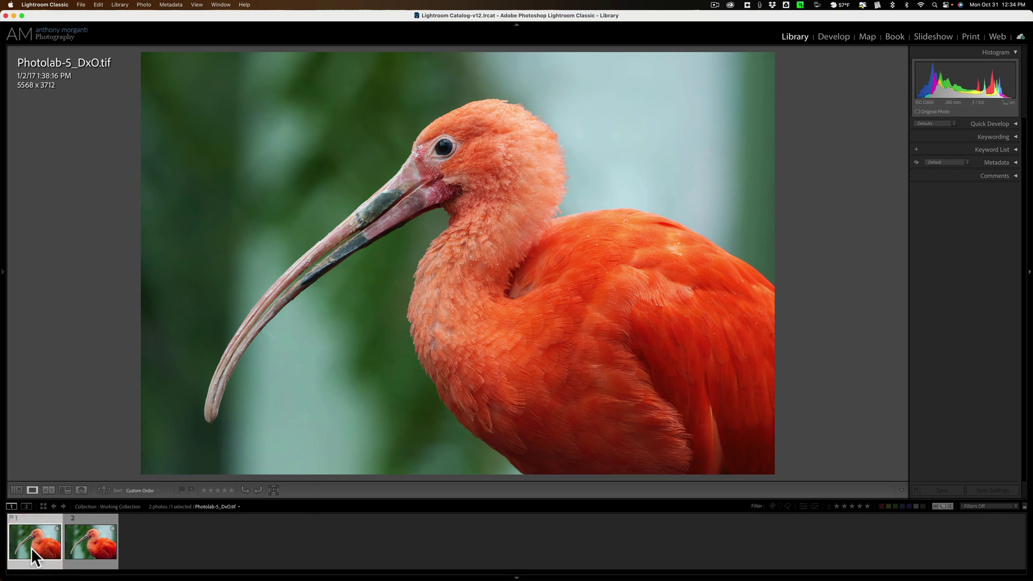
pyautogui.click(82, 544)
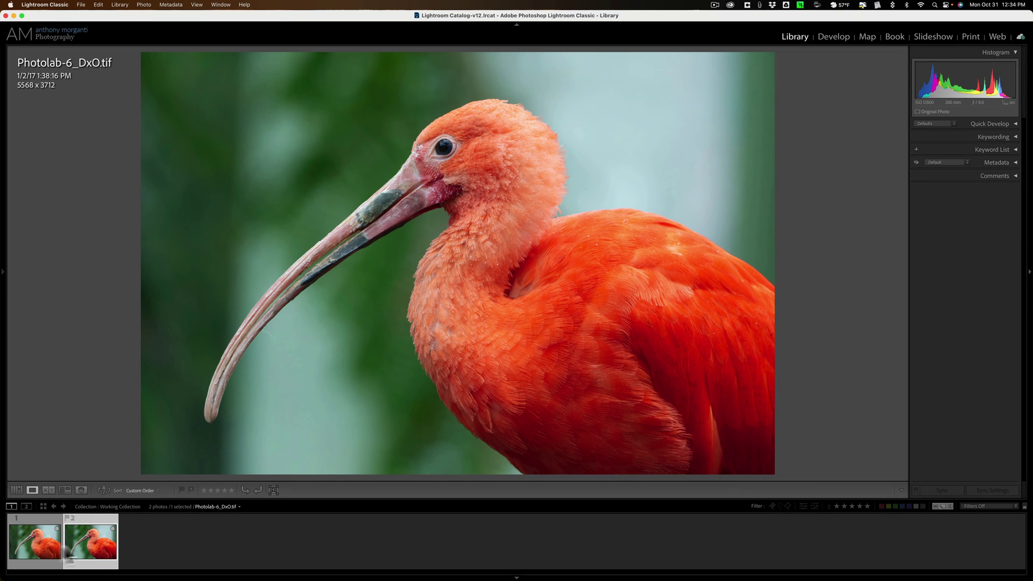
pyautogui.click(31, 547)
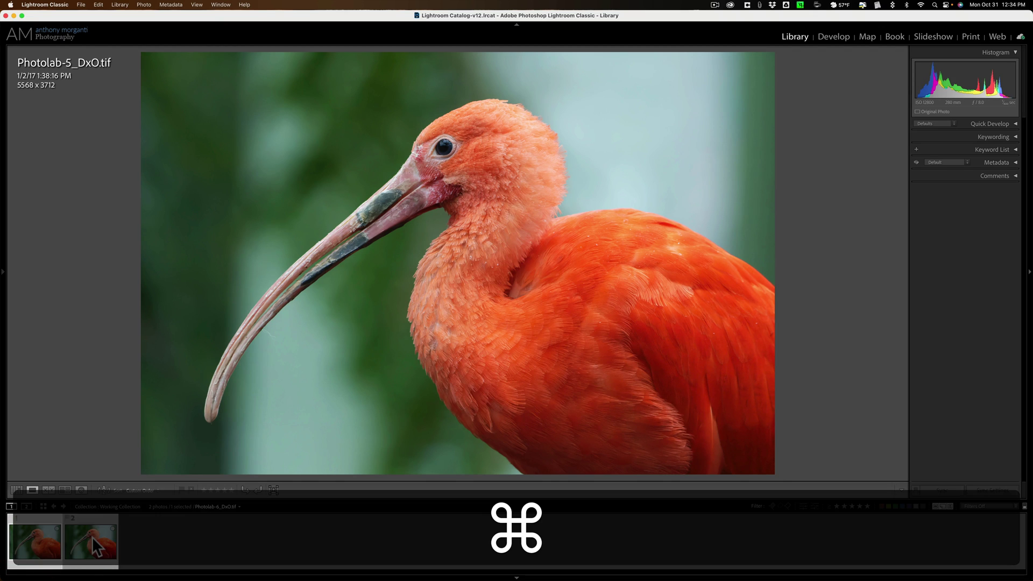
pyautogui.keyDown('super'); pyautogui.click(92, 537); pyautogui.keyUp('super')
# Step: Open Compare view and magnify both photos on the ibis's eye
pyautogui.press('c')
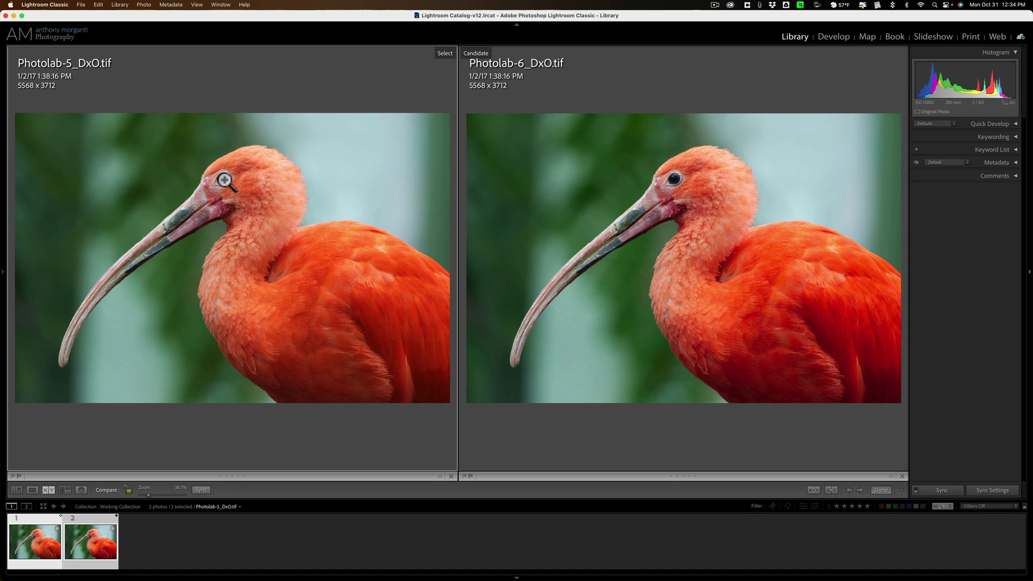
pyautogui.click(224, 180)
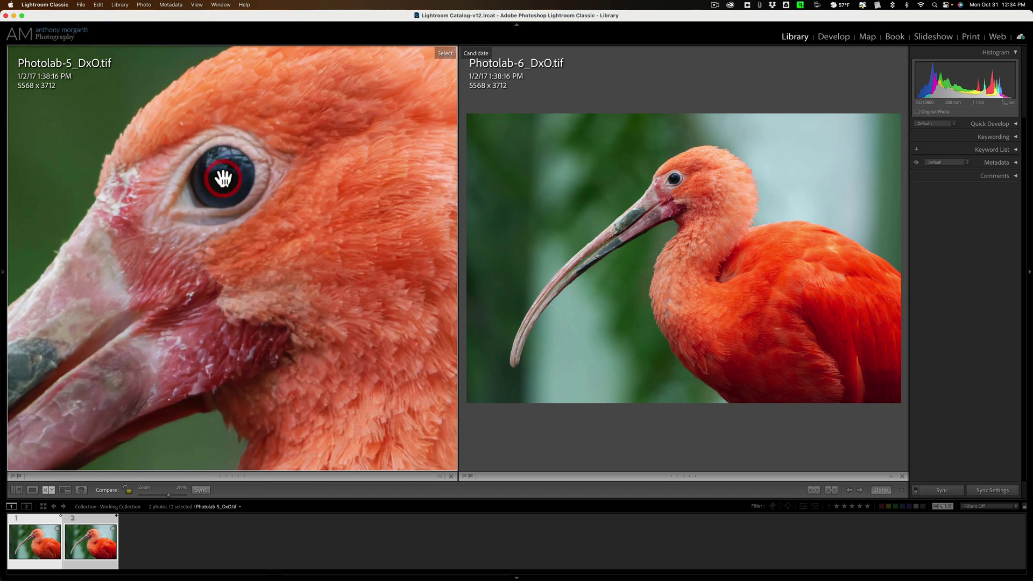
pyautogui.click(674, 178)
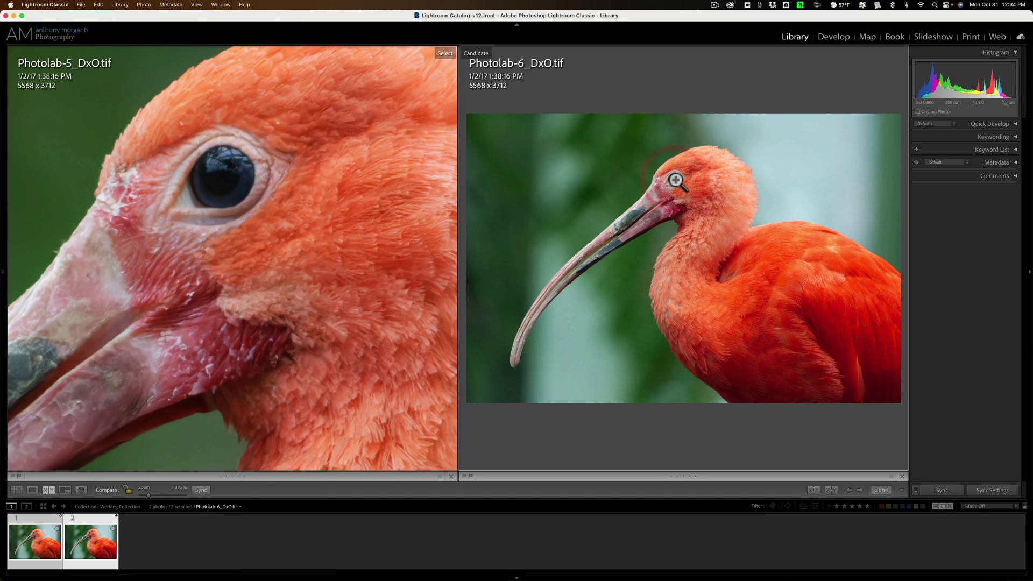
pyautogui.click(675, 180)
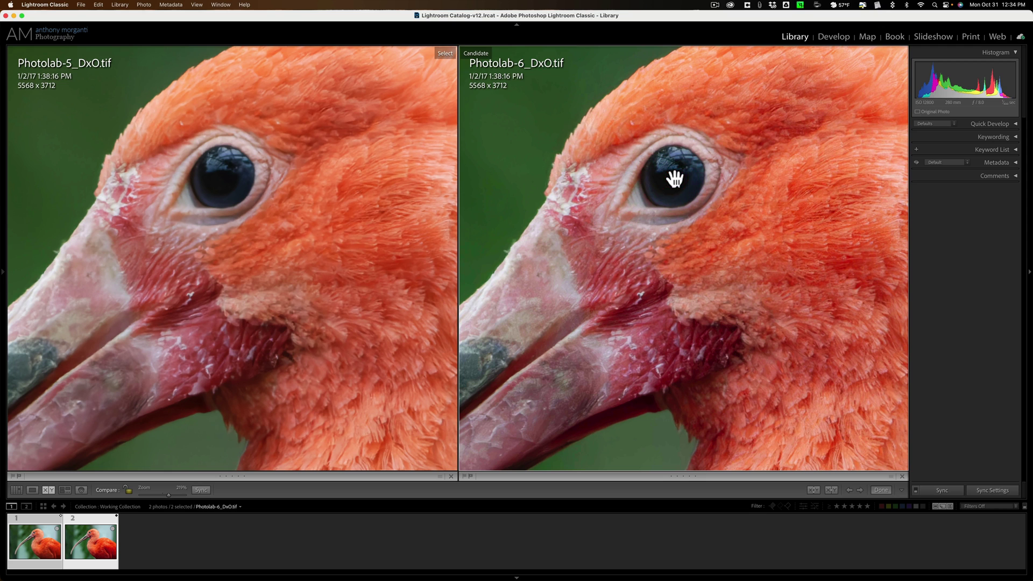
# Step: Pan both magnified views to the neck feathers and line them up
pyautogui.moveTo(396, 307); pyautogui.dragTo(292, 91)
pyautogui.moveTo(836, 404); pyautogui.dragTo(636, 106)
pyautogui.moveTo(637, 253); pyautogui.dragTo(678, 243)
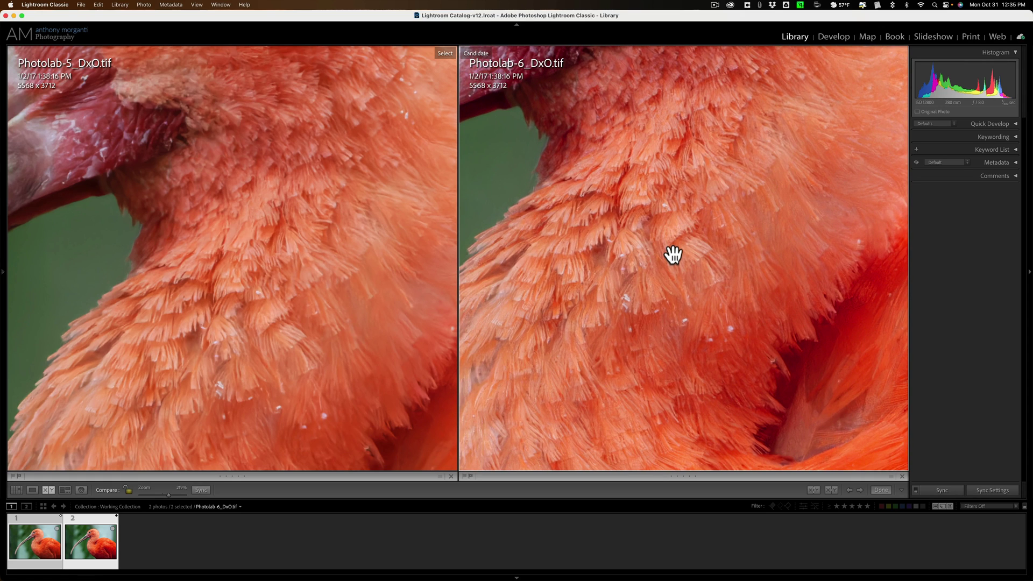
# Step: Nudge the right photo's feather view, then zoom both photos back to fit
pyautogui.moveTo(644, 294); pyautogui.dragTo(645, 307)
pyautogui.click(646, 302)
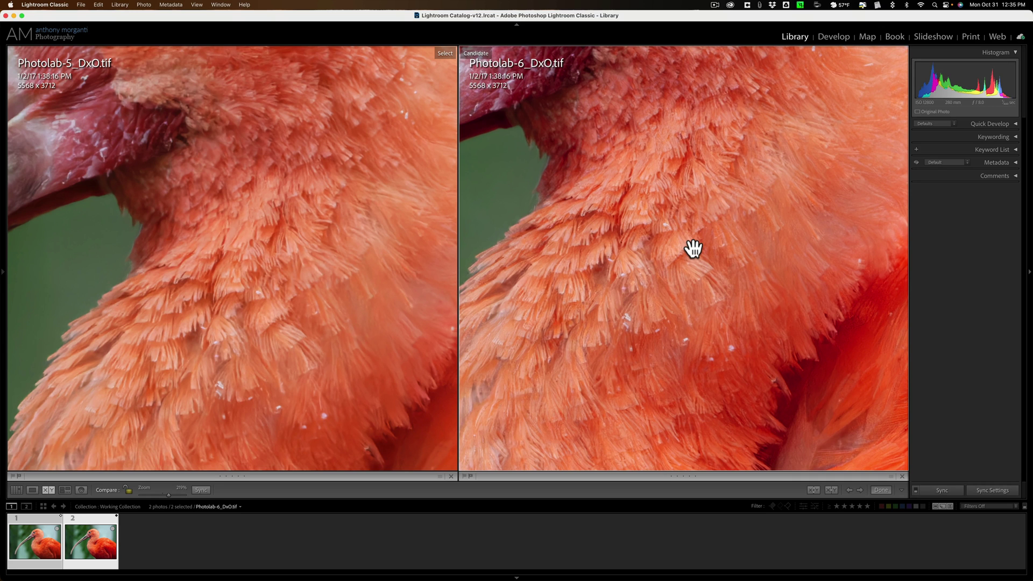
pyautogui.click(334, 239)
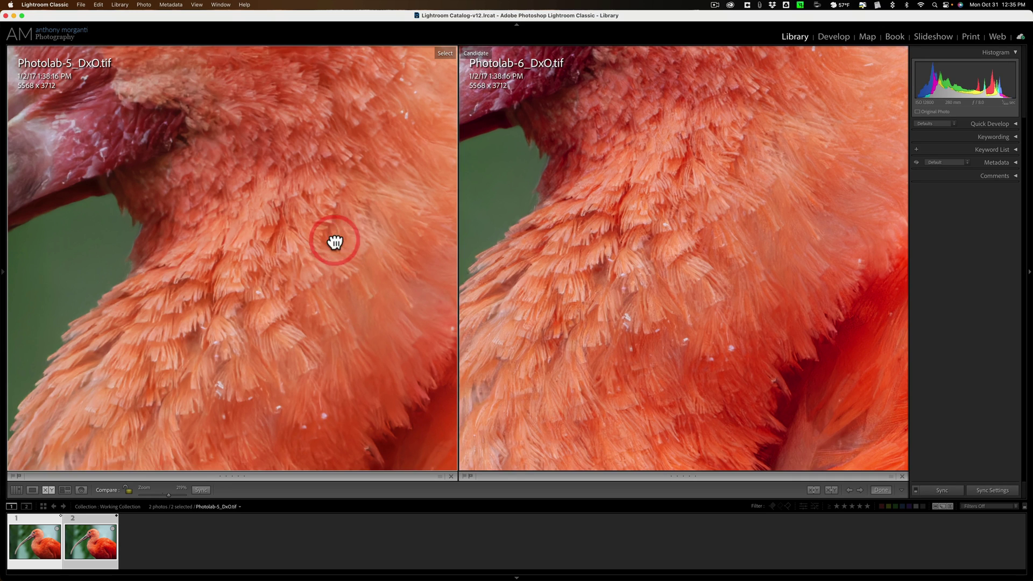
pyautogui.click(665, 262)
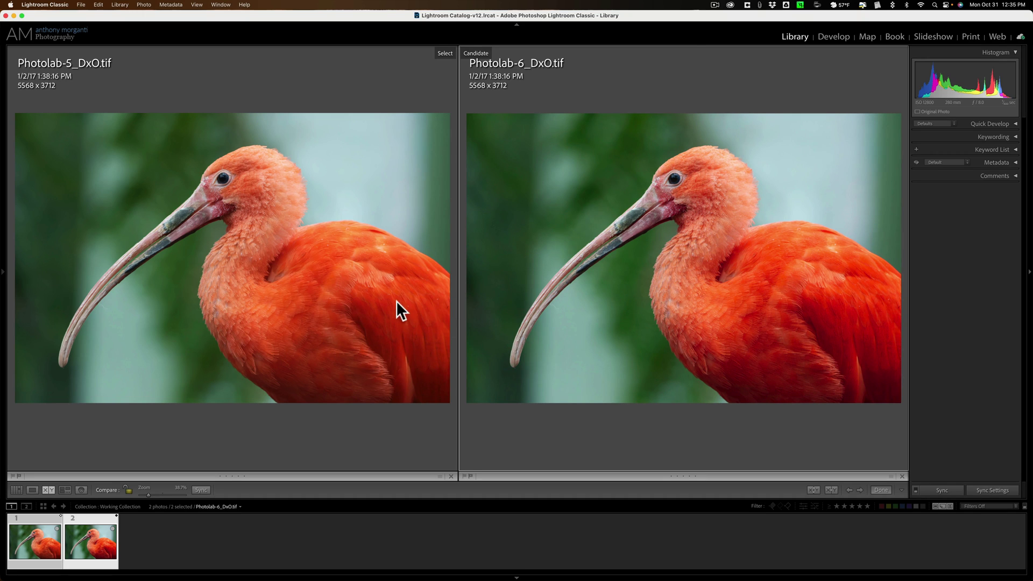
# Step: Magnify both photos to 219% on the ibis's back feathers
pyautogui.click(371, 290)
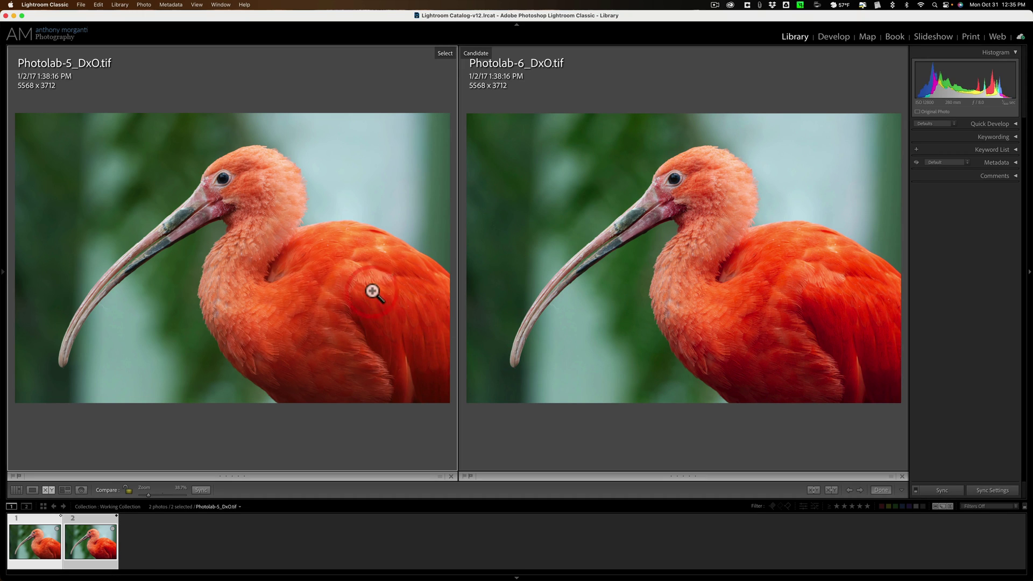
pyautogui.click(371, 289)
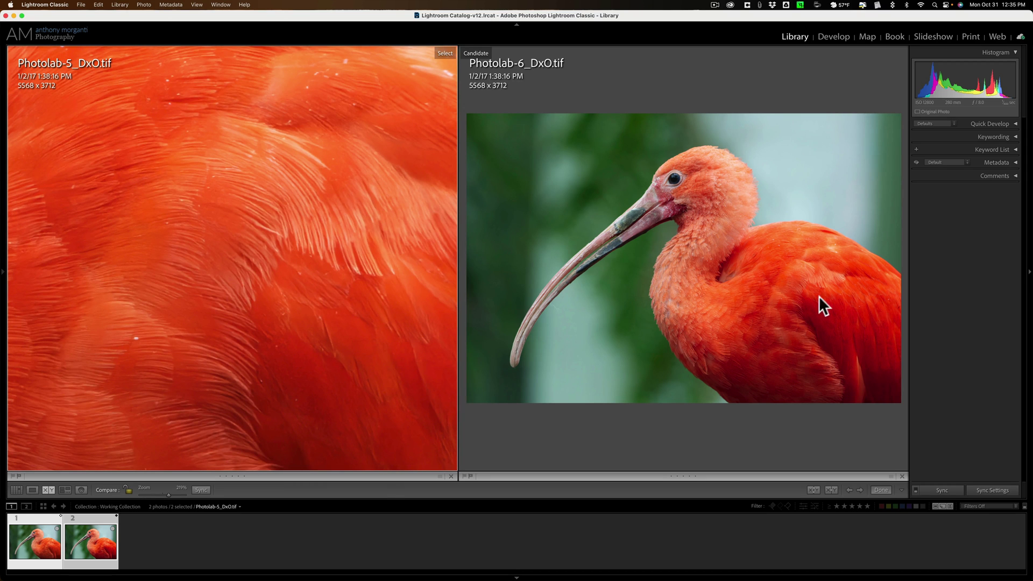
pyautogui.click(823, 289)
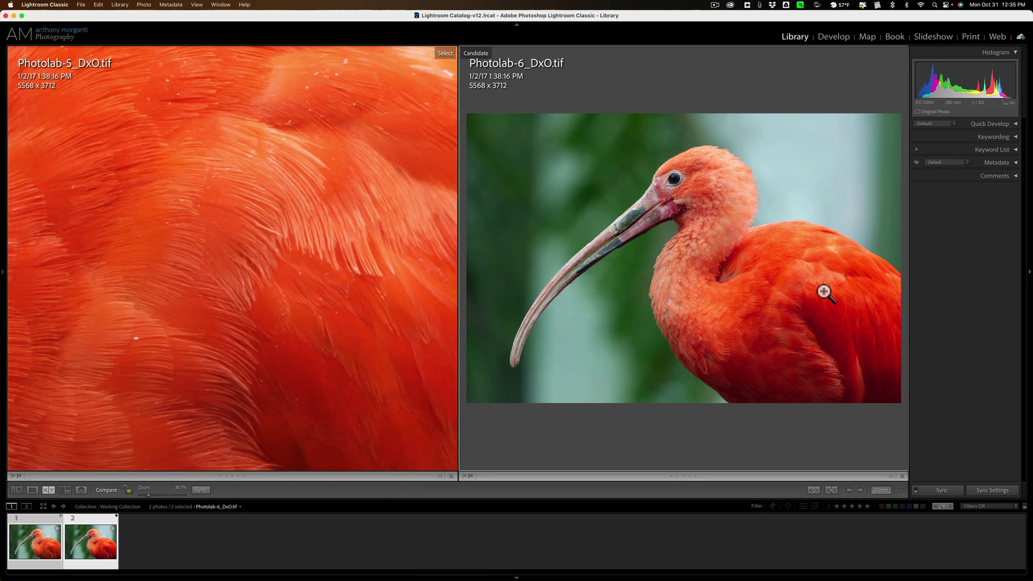
pyautogui.click(824, 293)
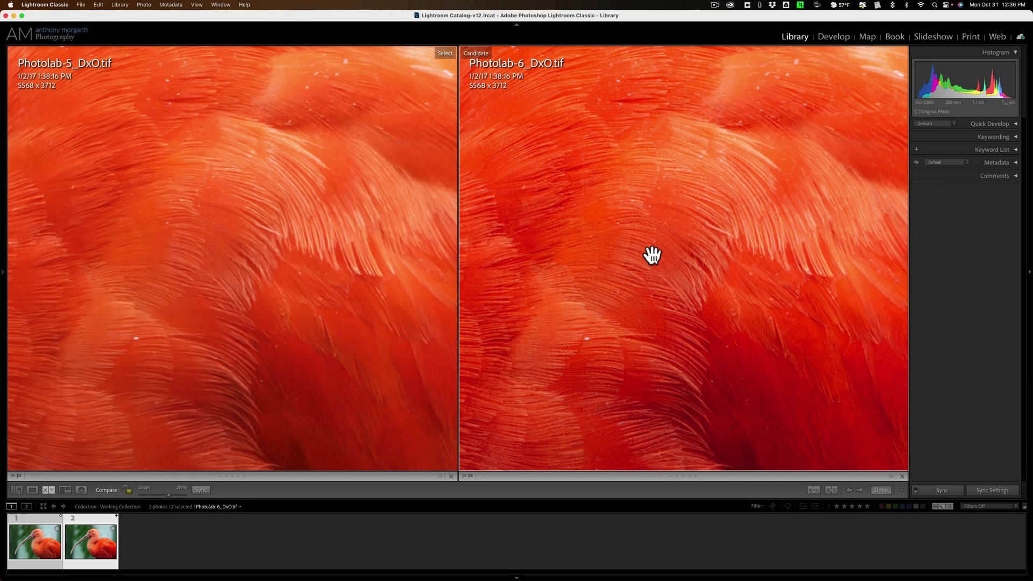
# Step: Zoom both photos back out to show the whole ibis
pyautogui.click(653, 255)
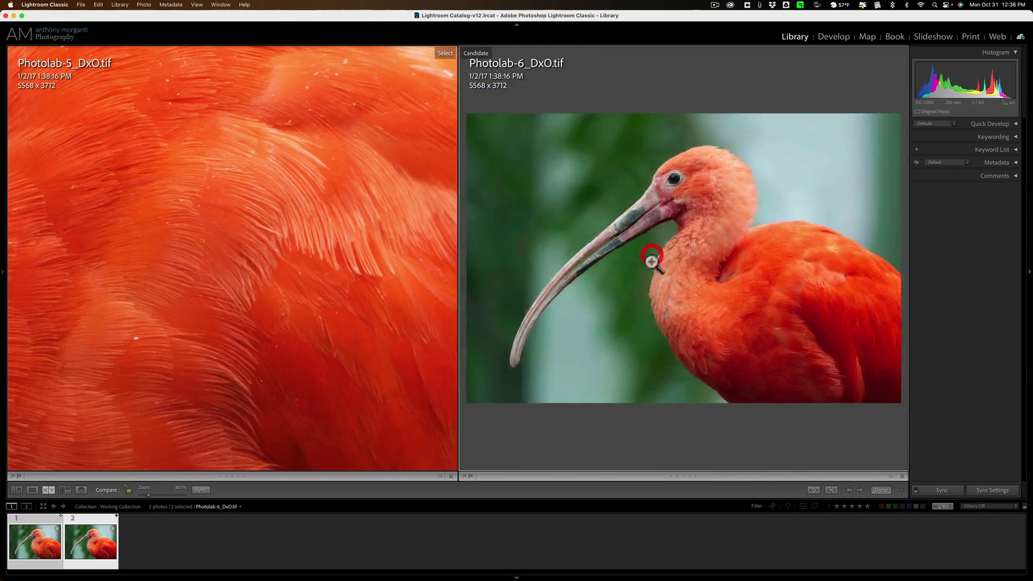
pyautogui.click(271, 254)
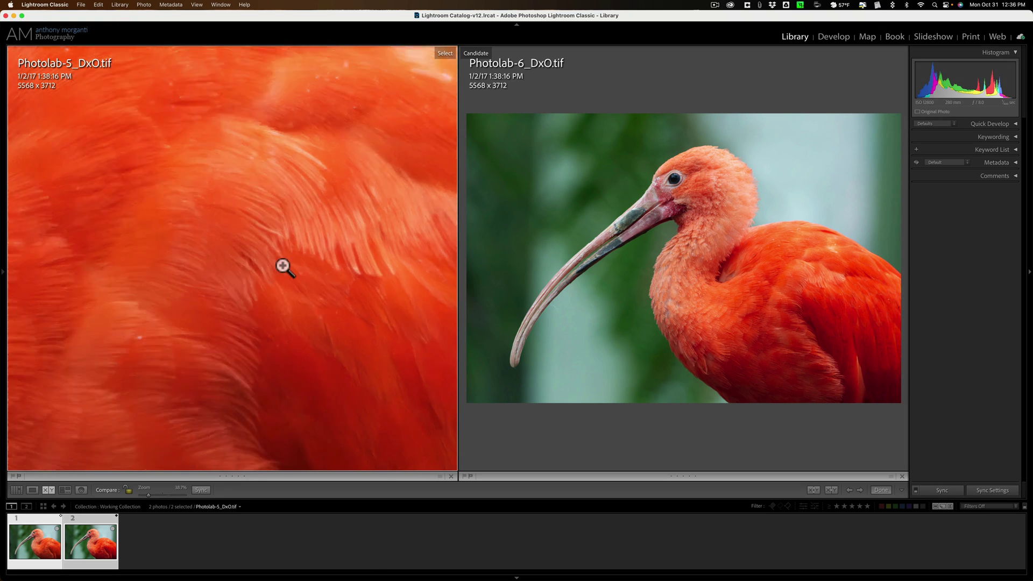
pyautogui.click(283, 264)
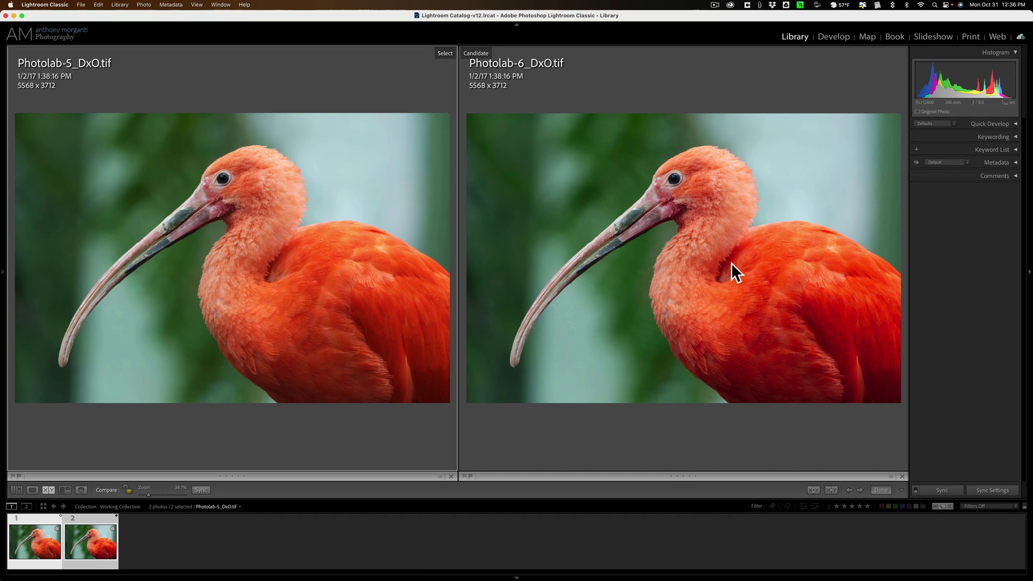
# Step: Magnify Photolab-5_DxO.tif and Photolab-6_DxO.tif on the same dark hollow in the back feathers
pyautogui.click(350, 287)
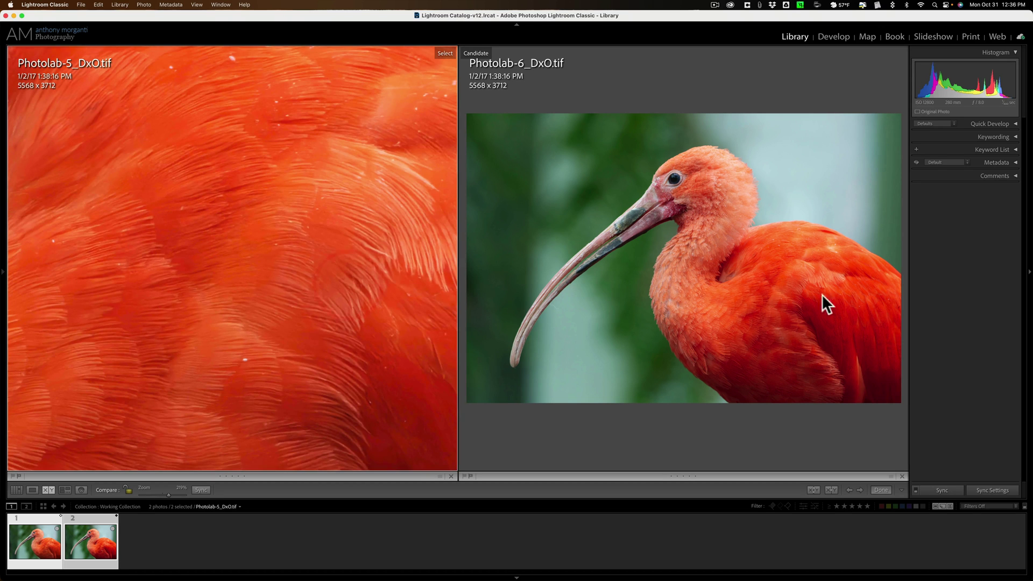
pyautogui.click(784, 283)
pyautogui.click(784, 283)
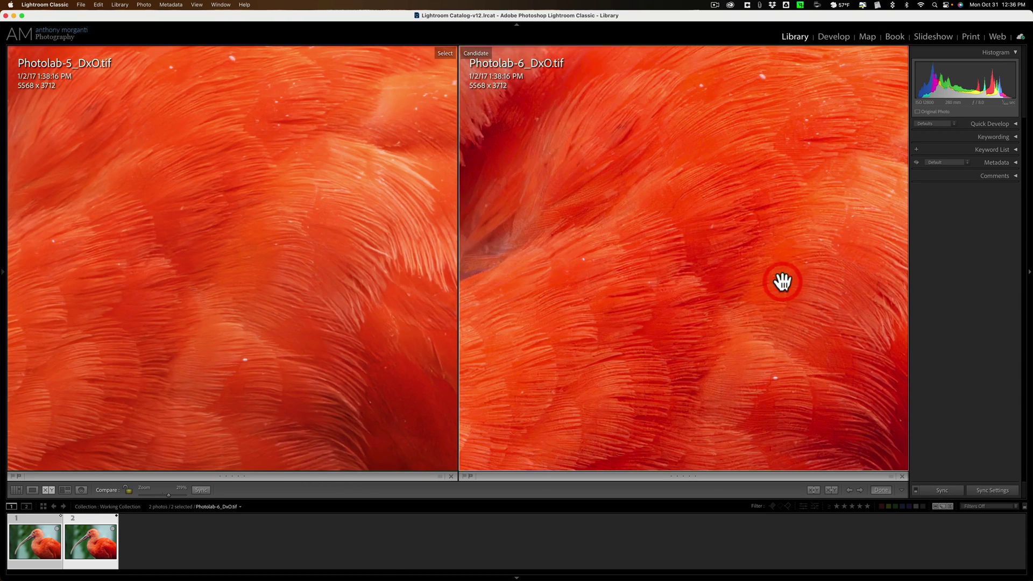
pyautogui.moveTo(745, 303); pyautogui.dragTo(854, 299)
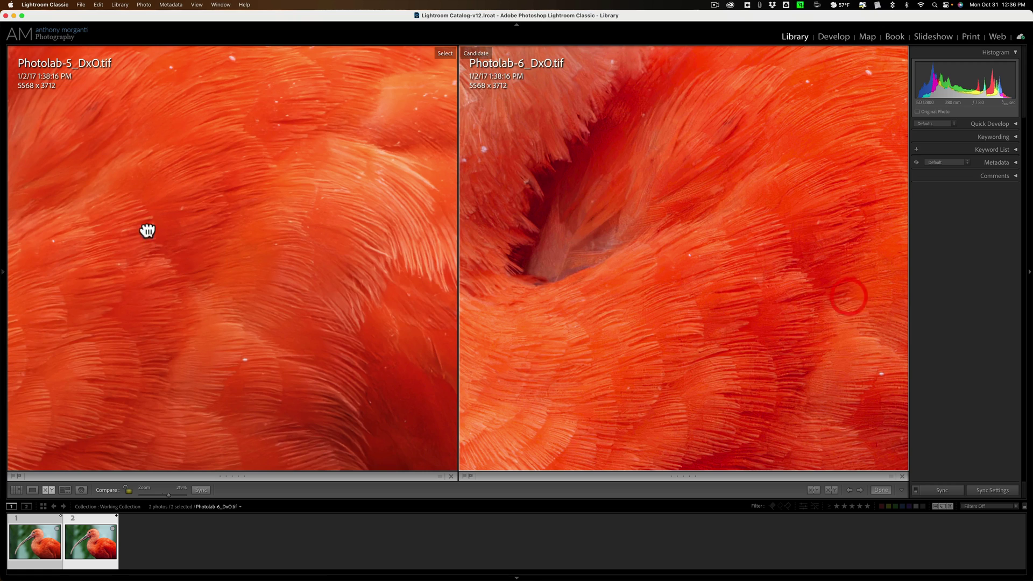
pyautogui.moveTo(147, 231); pyautogui.dragTo(274, 253)
pyautogui.click(669, 318)
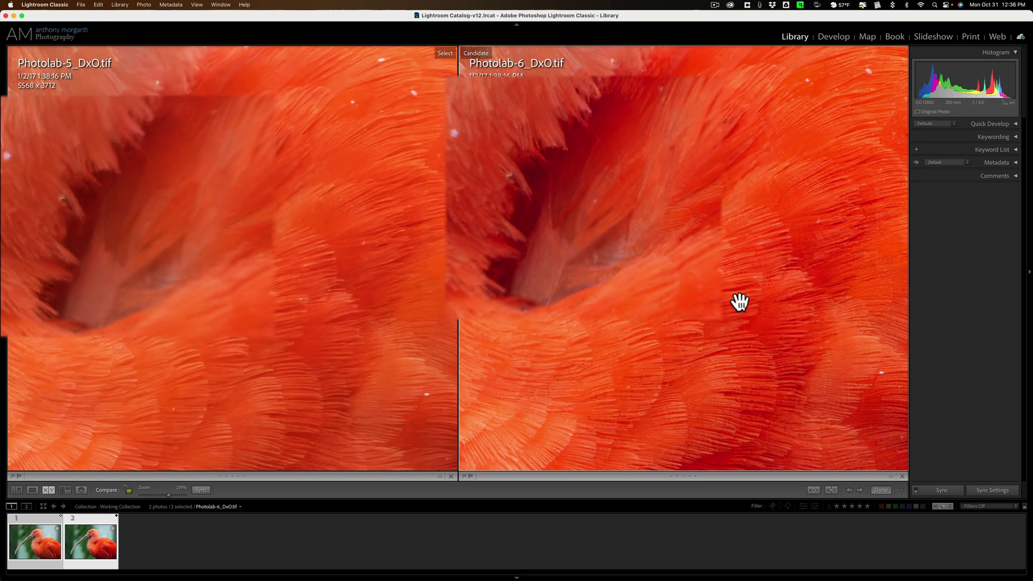
pyautogui.click(768, 292)
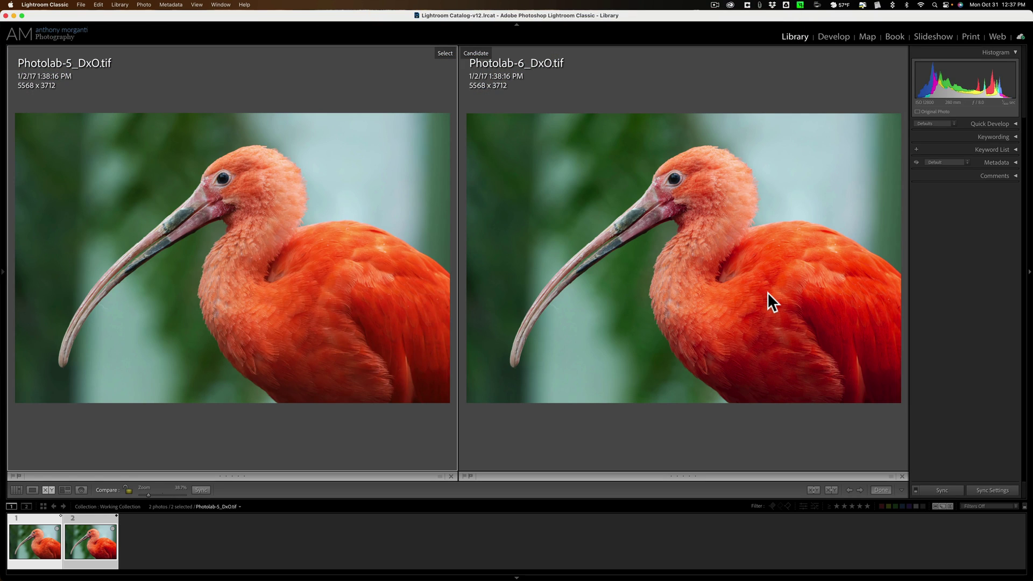